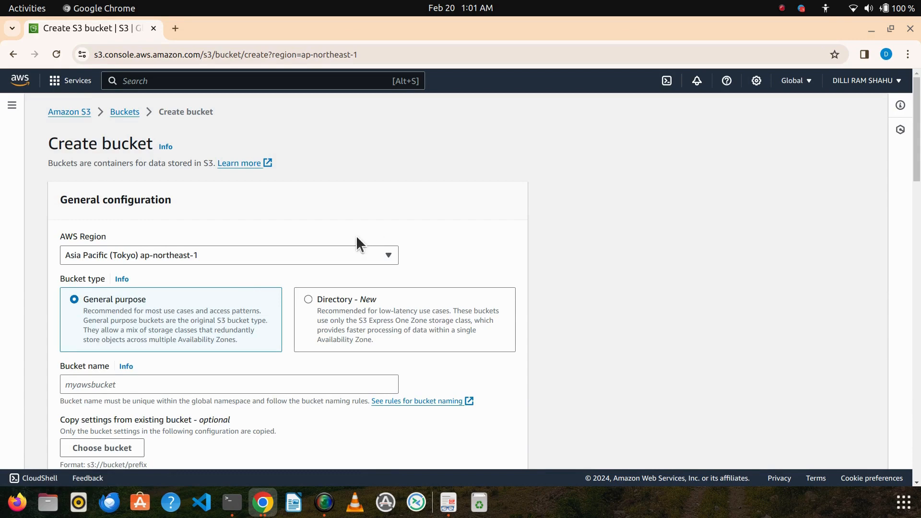
# Step: Keep the new general purpose bucket in Asia Pacific (Tokyo) ap-northeast-1 and name it tokyo-region999
pyautogui.scroll(-2, 336, 225)
pyautogui.click(260, 184)
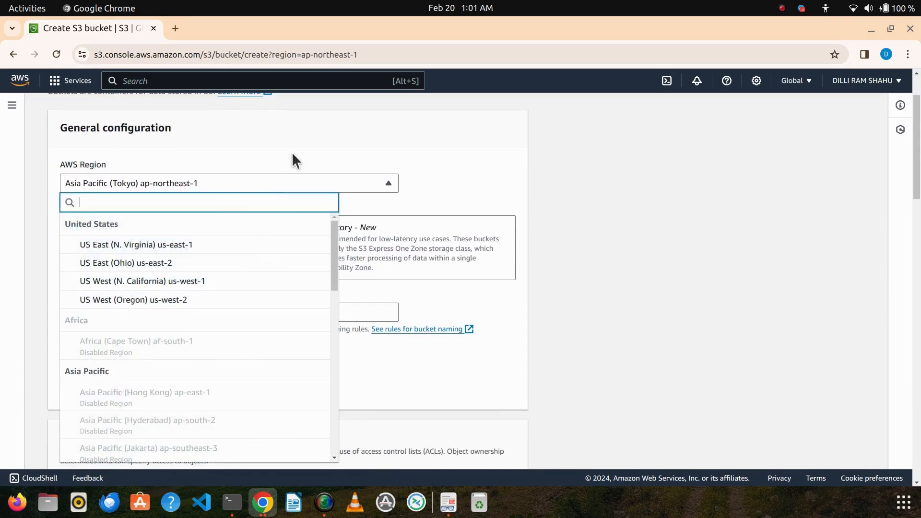
pyautogui.click(186, 179)
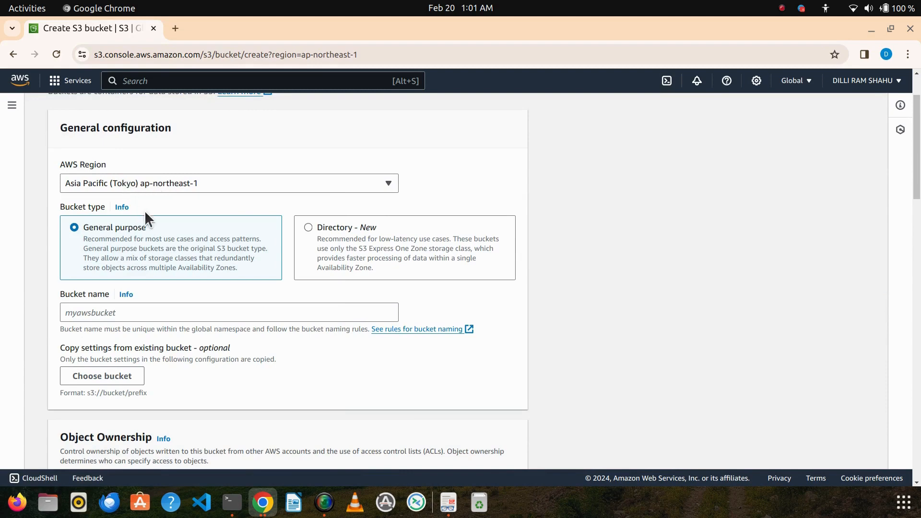
pyautogui.scroll(-3, 149, 214)
pyautogui.click(156, 237)
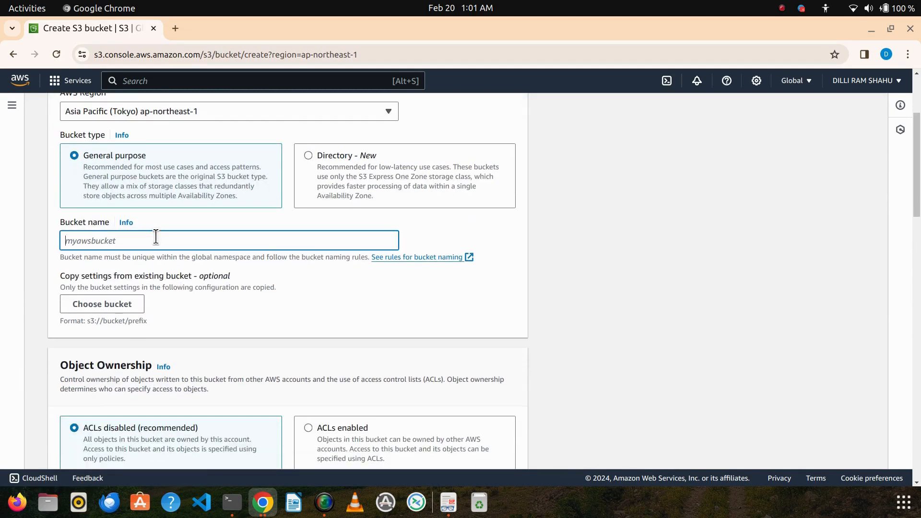
pyautogui.write('toky')
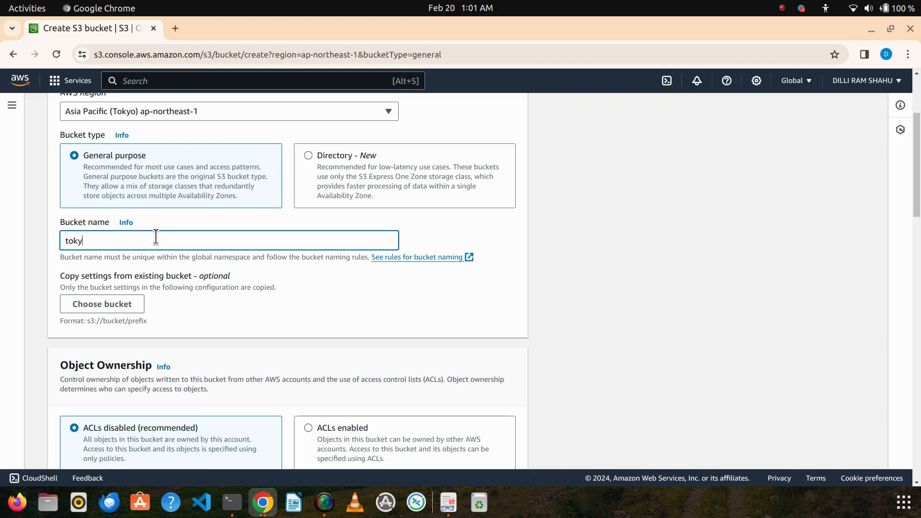
pyautogui.write('o-region999')
# Step: Enable versioning for the Tokyo bucket and create it with the other settings at their defaults
pyautogui.scroll(-5, 157, 237)
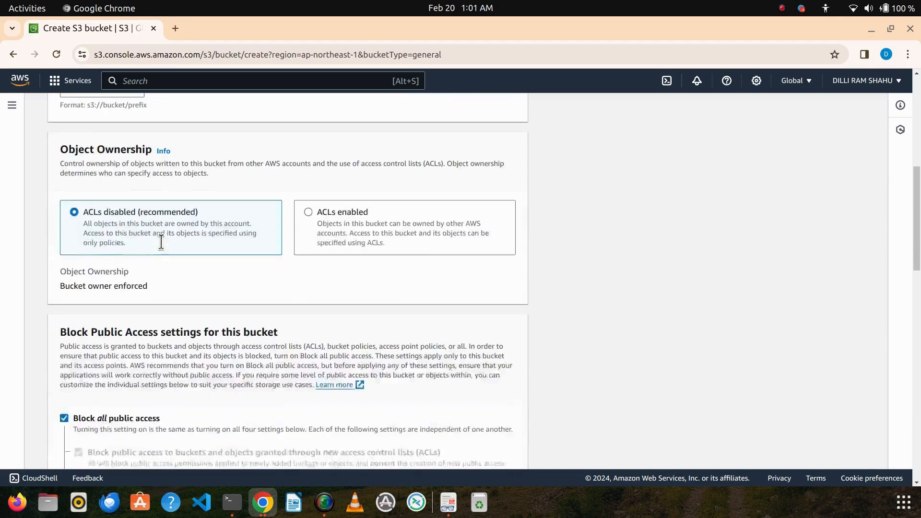
pyautogui.scroll(-6, 159, 243)
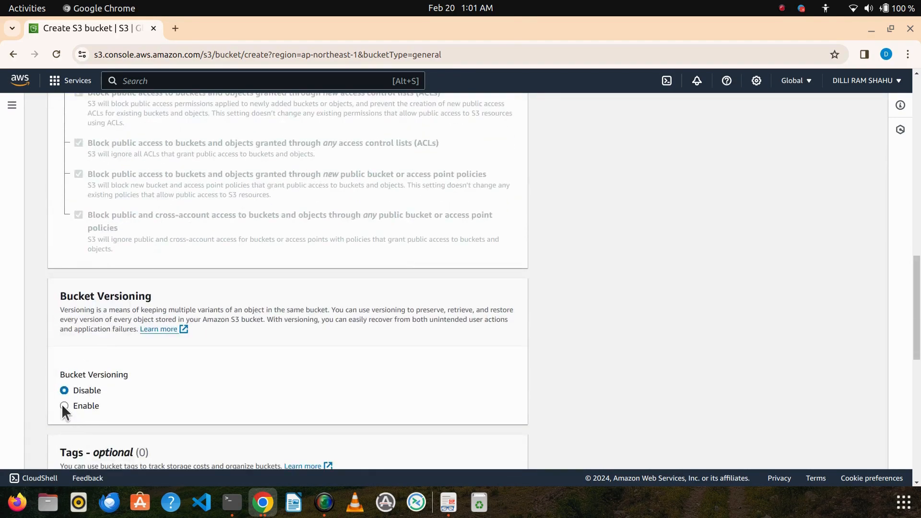
pyautogui.click(63, 406)
pyautogui.scroll(-5, 105, 403)
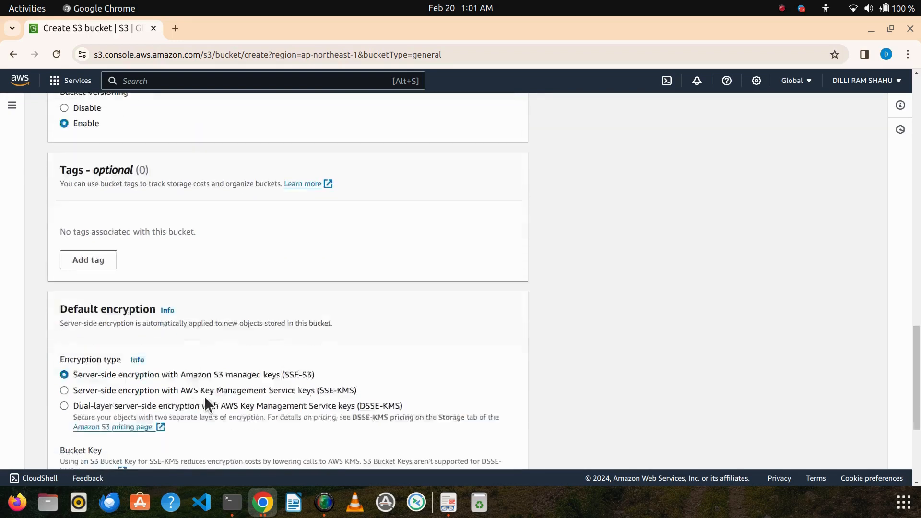
pyautogui.scroll(-4, 206, 399)
pyautogui.click(489, 451)
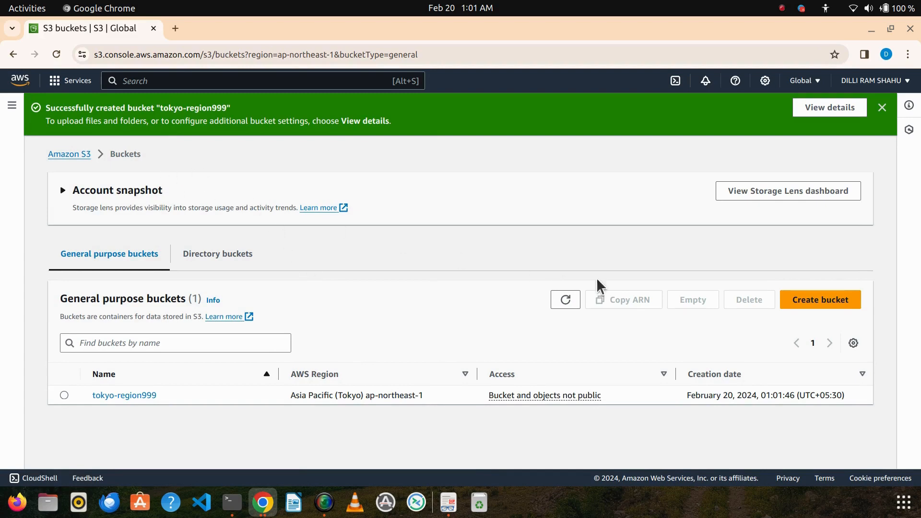
# Step: Start creating another bucket and set its region to US East (Ohio) us-east-2
pyautogui.click(813, 300)
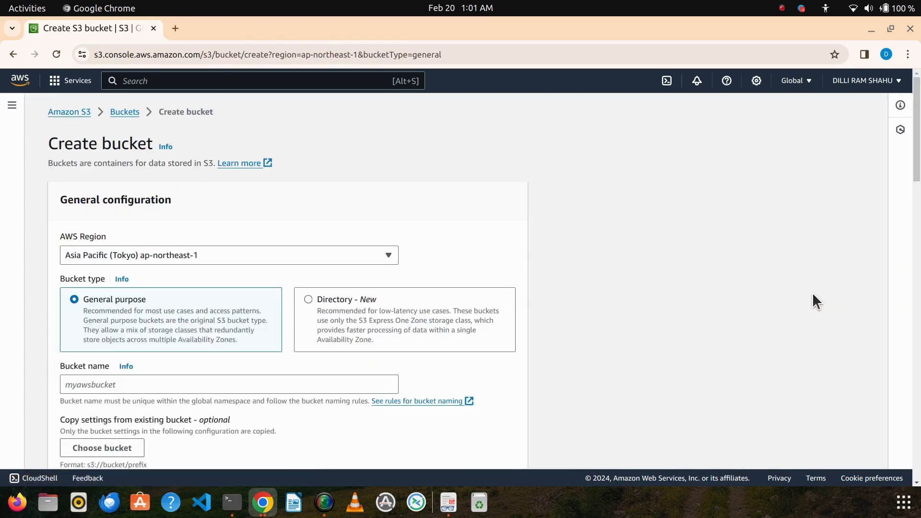
pyautogui.click(367, 263)
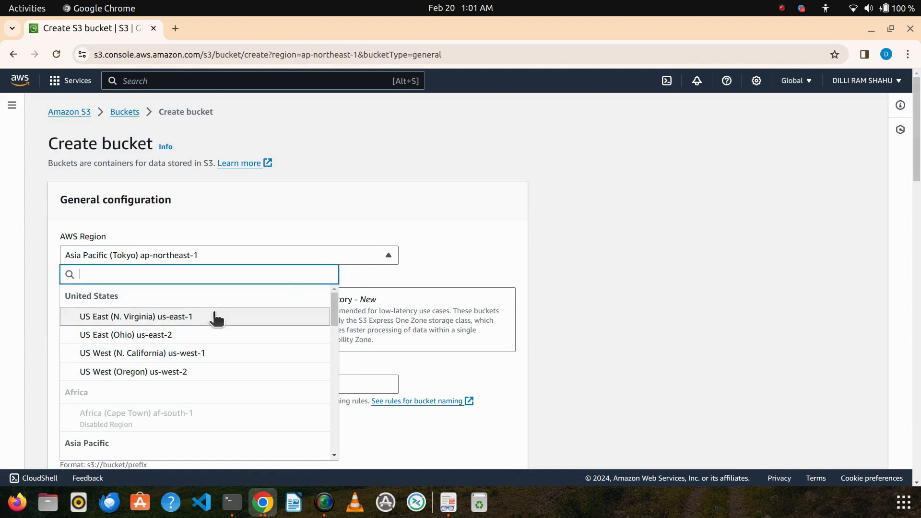
pyautogui.click(188, 335)
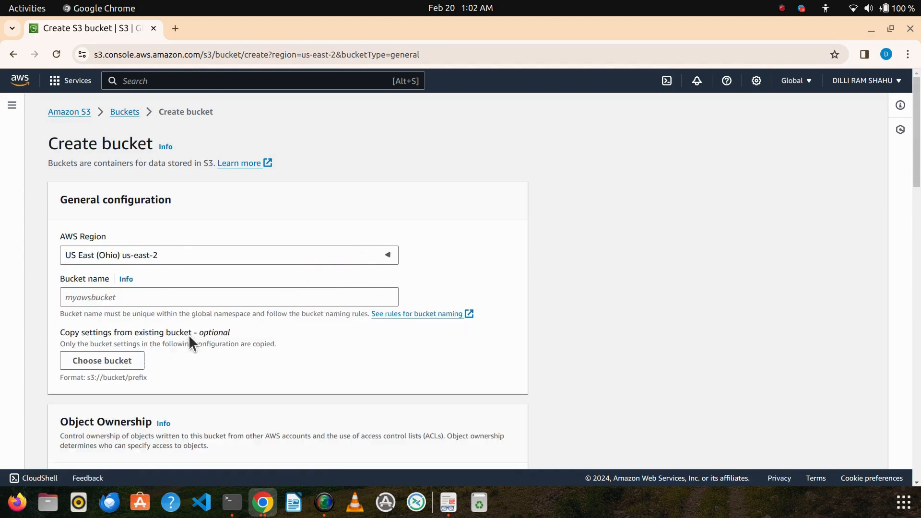
# Step: Name the Ohio bucket ohio-region999
pyautogui.click(165, 296)
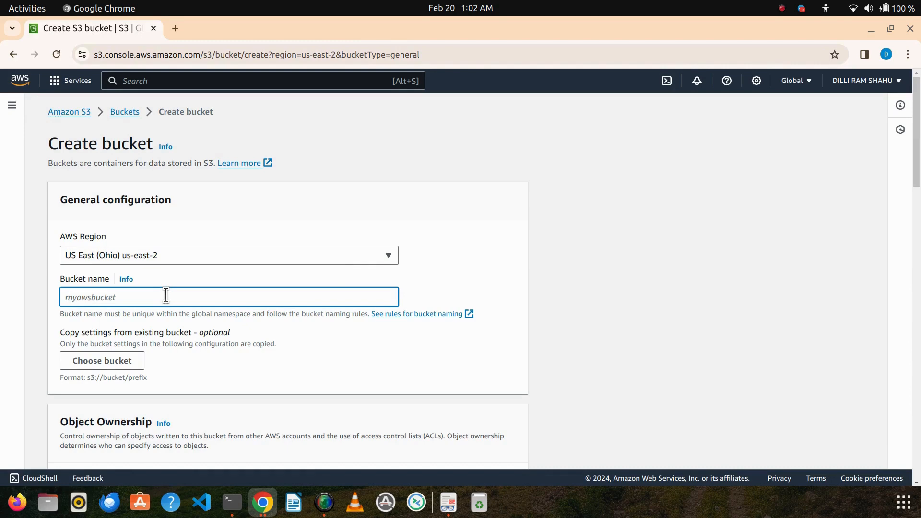
pyautogui.write('ohio-bucket999')
pyautogui.press('BackSpace')
pyautogui.press('BackSpace')
pyautogui.press('BackSpace')
pyautogui.press('BackSpace')
pyautogui.press('BackSpace')
pyautogui.press('BackSpace')
pyautogui.write('region')
# Step: Turn on versioning for ohio-region999 and create the bucket with the remaining defaults
pyautogui.scroll(-5, 168, 293)
pyautogui.scroll(-9, 176, 293)
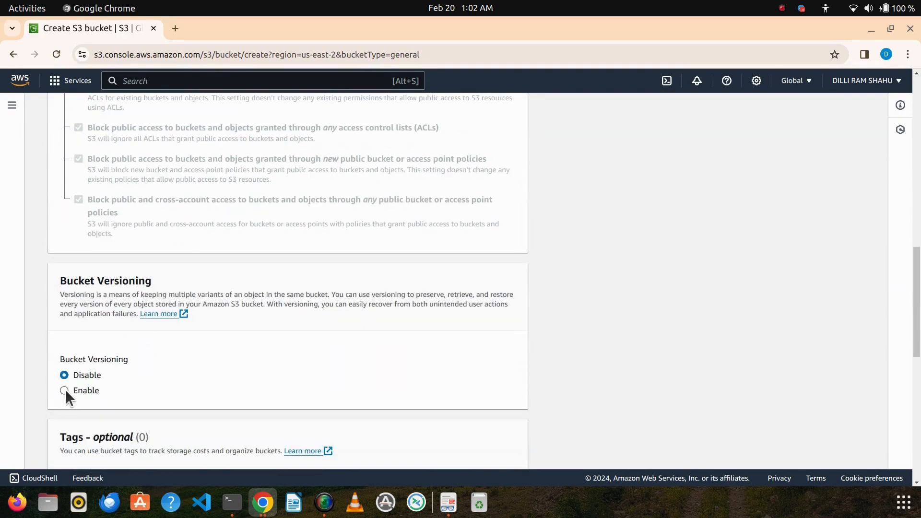
pyautogui.click(65, 390)
pyautogui.scroll(-10, 439, 350)
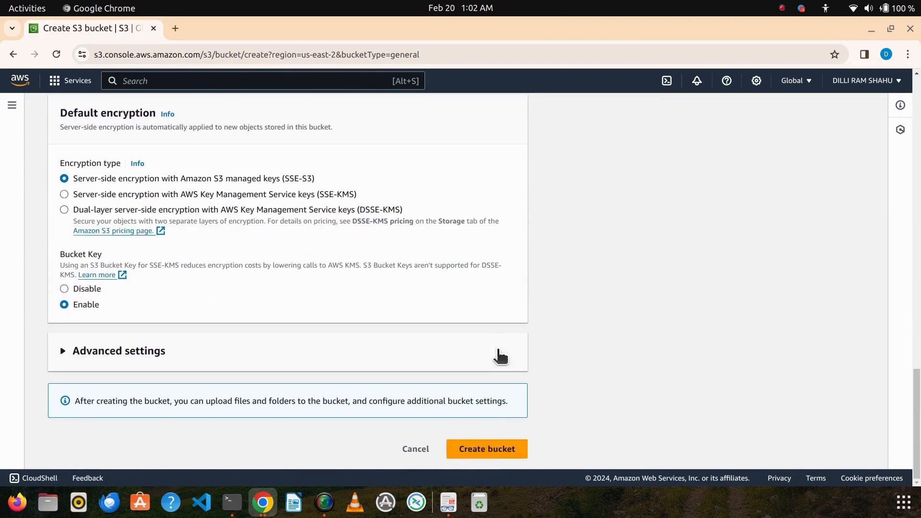
pyautogui.click(497, 451)
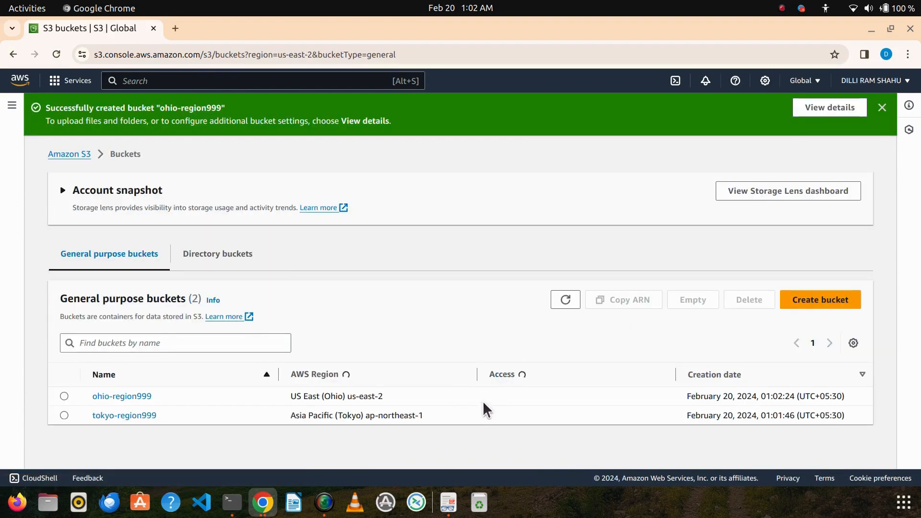
# Step: Start a replication rule for the tokyo-region999 bucket and name it replication-tokyo-ohio
pyautogui.click(135, 414)
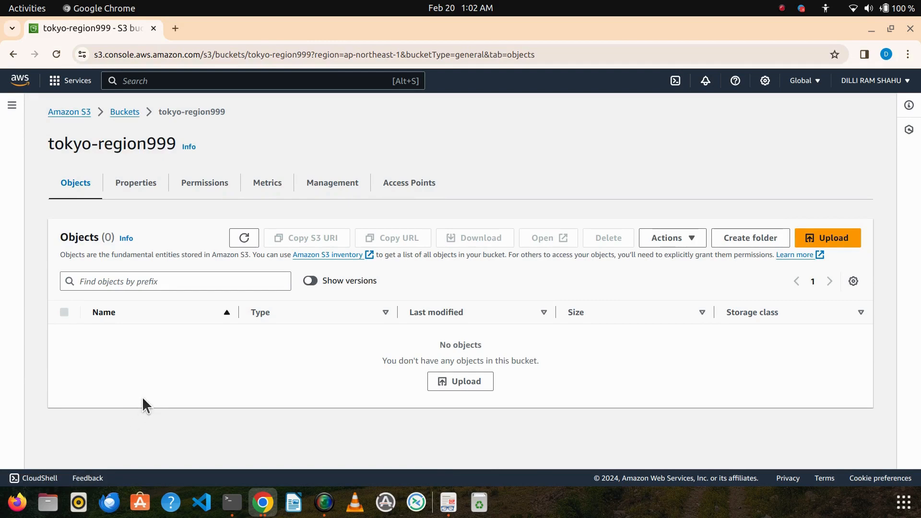
pyautogui.click(347, 190)
pyautogui.scroll(-3, 345, 187)
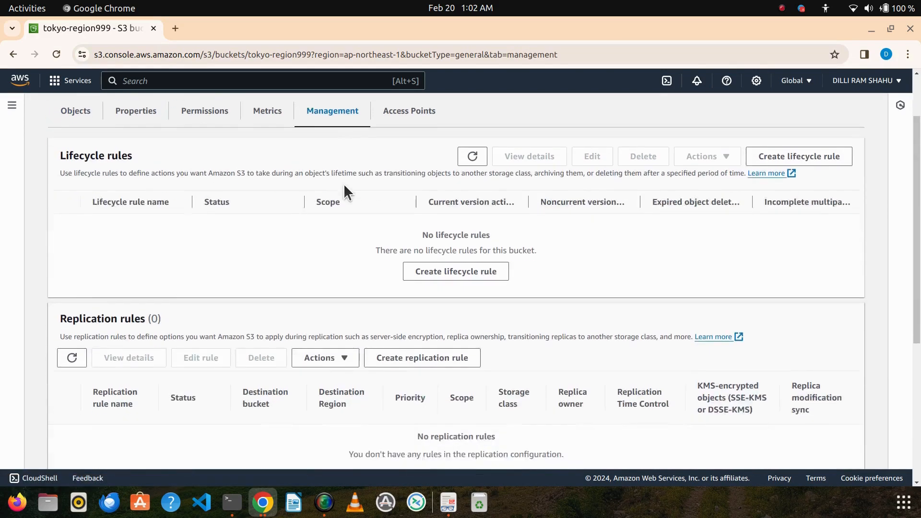
pyautogui.click(438, 407)
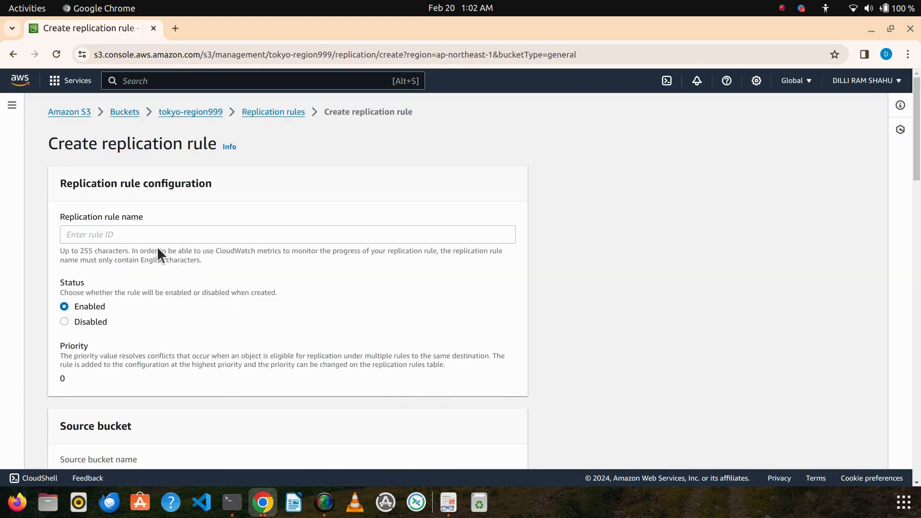
pyautogui.click(148, 234)
pyautogui.write('re')
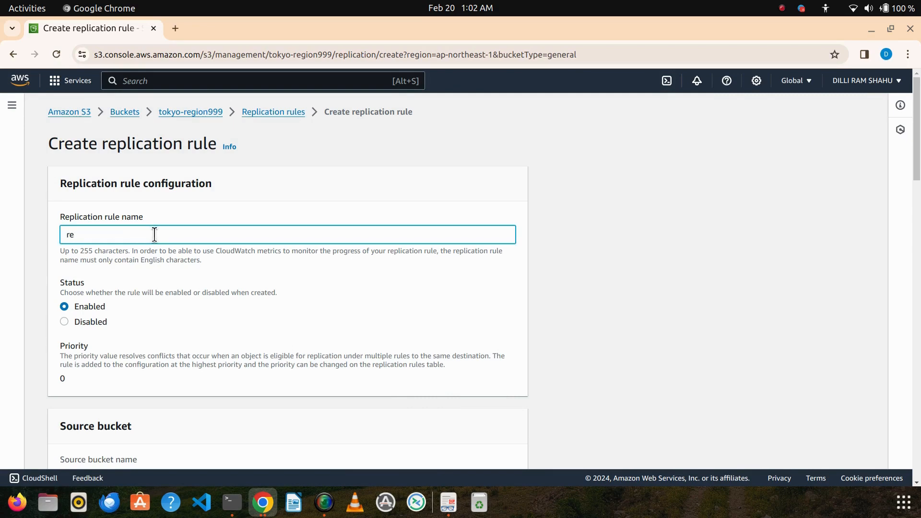
pyautogui.write('plication-tokyo-ohio')
# Step: Set the replication rule's scope to apply to all objects in the source bucket
pyautogui.scroll(-3, 187, 271)
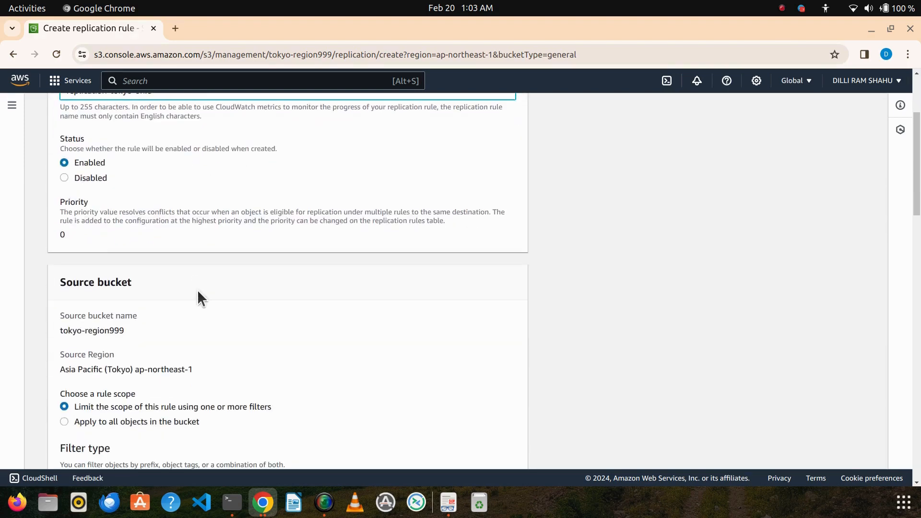
pyautogui.scroll(-2, 198, 297)
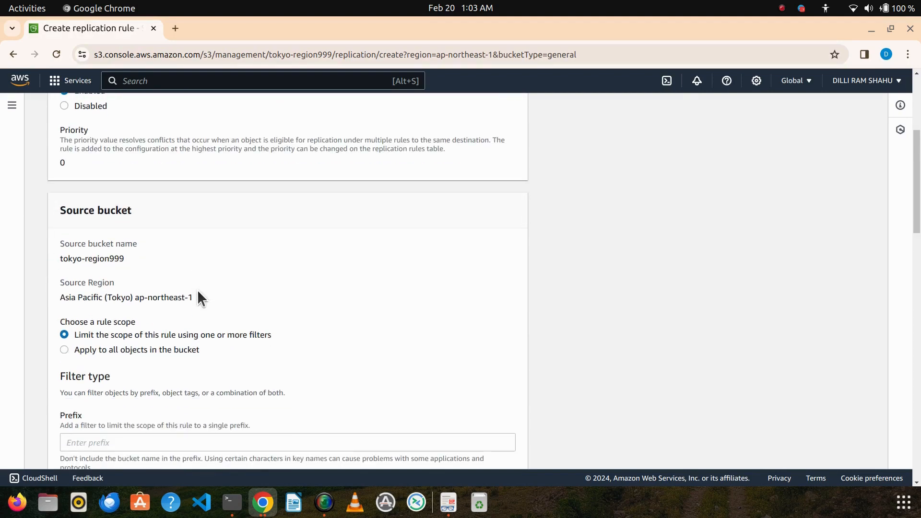
pyautogui.click(64, 350)
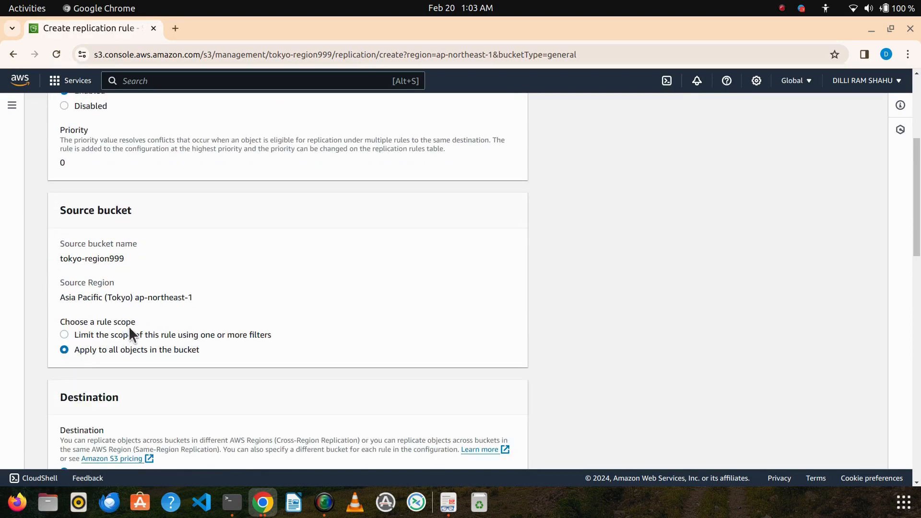
# Step: Choose ohio-region999 from the buckets in this account as the replication destination
pyautogui.scroll(-3, 131, 326)
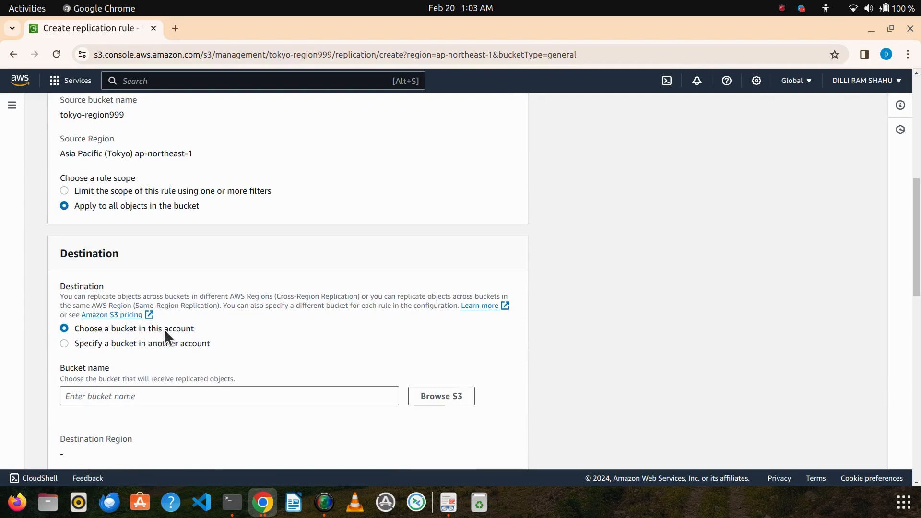
pyautogui.scroll(-2, 189, 325)
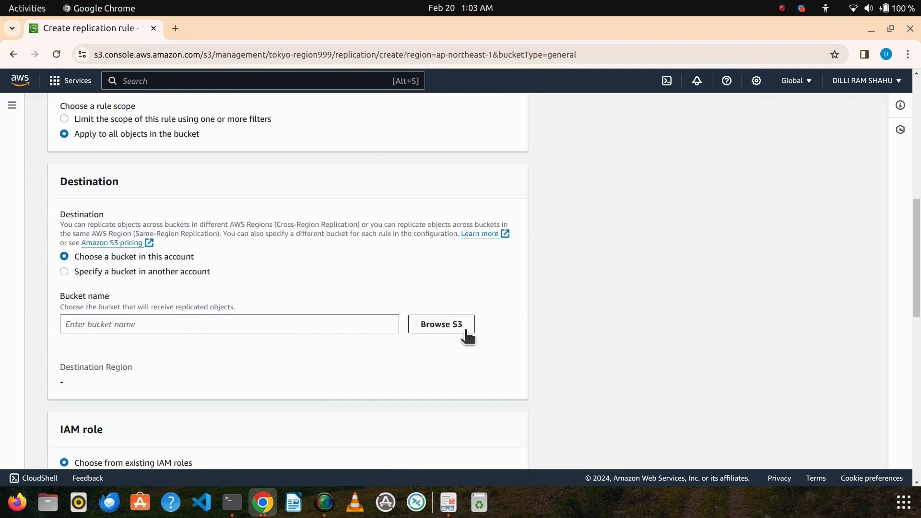
pyautogui.click(441, 325)
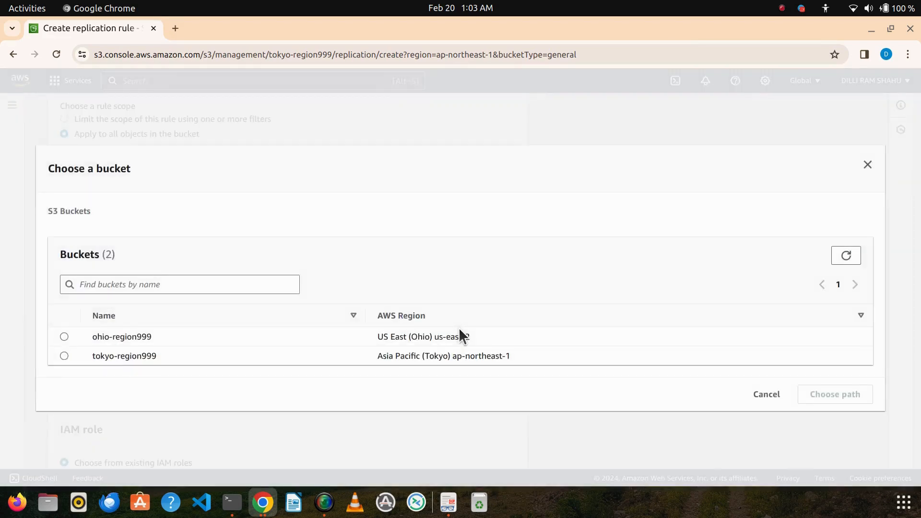
pyautogui.click(64, 336)
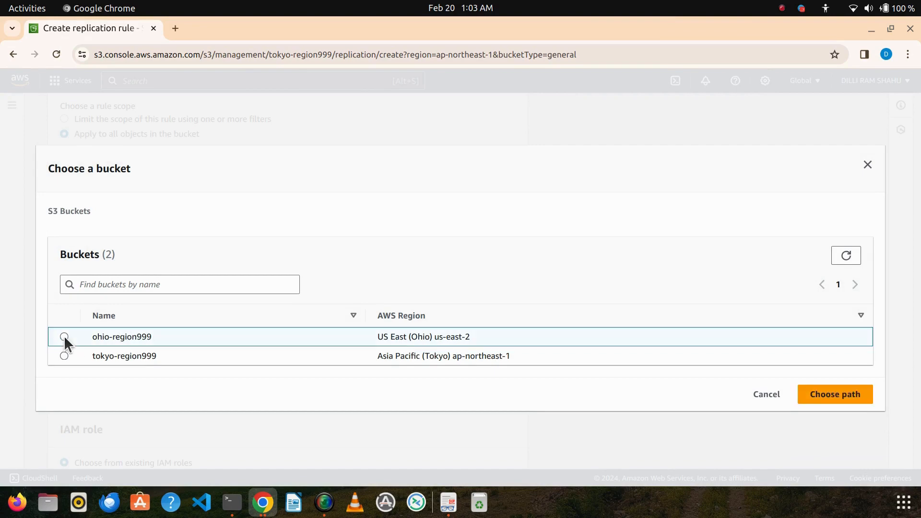
pyautogui.click(838, 395)
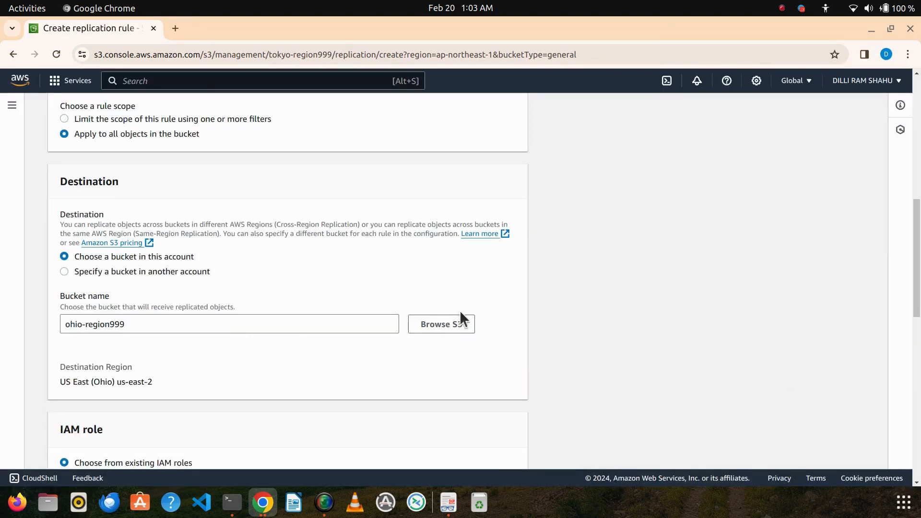
# Step: Set the replication rule's IAM role to Create new role
pyautogui.scroll(-3, 434, 312)
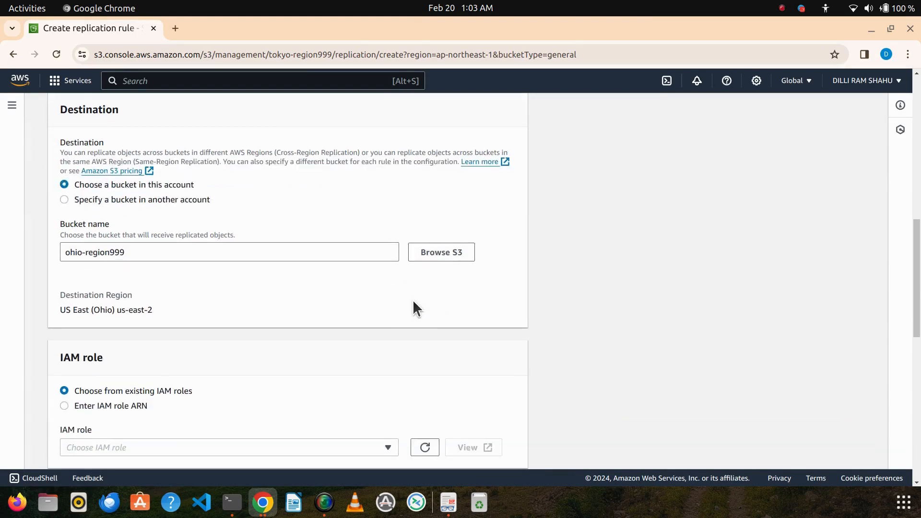
pyautogui.scroll(-3, 411, 299)
pyautogui.click(385, 377)
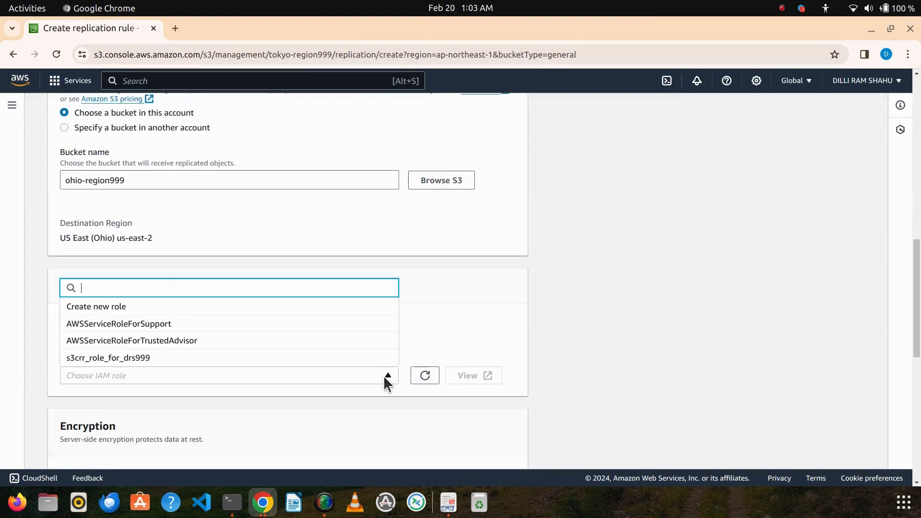
pyautogui.click(140, 307)
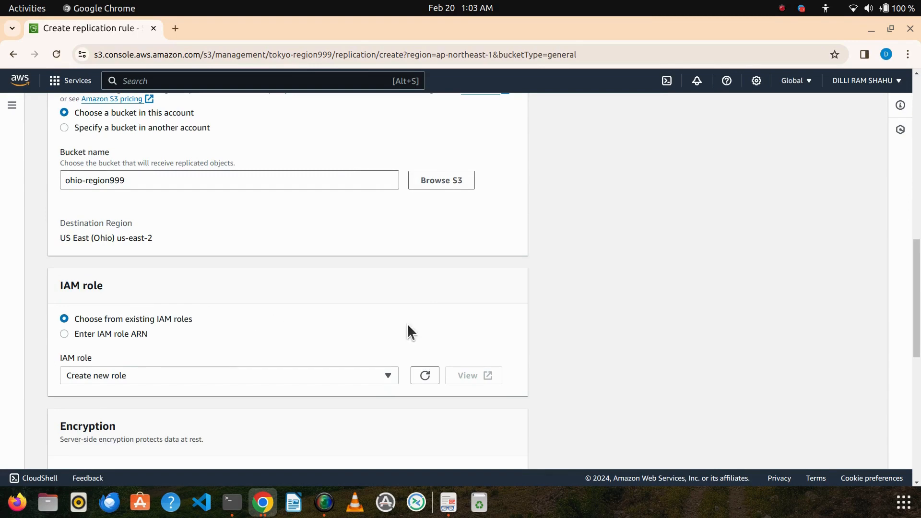
# Step: Save the replication rule with the default extra options and submit it without replicating existing objects
pyautogui.scroll(-6, 408, 330)
pyautogui.scroll(-6, 407, 325)
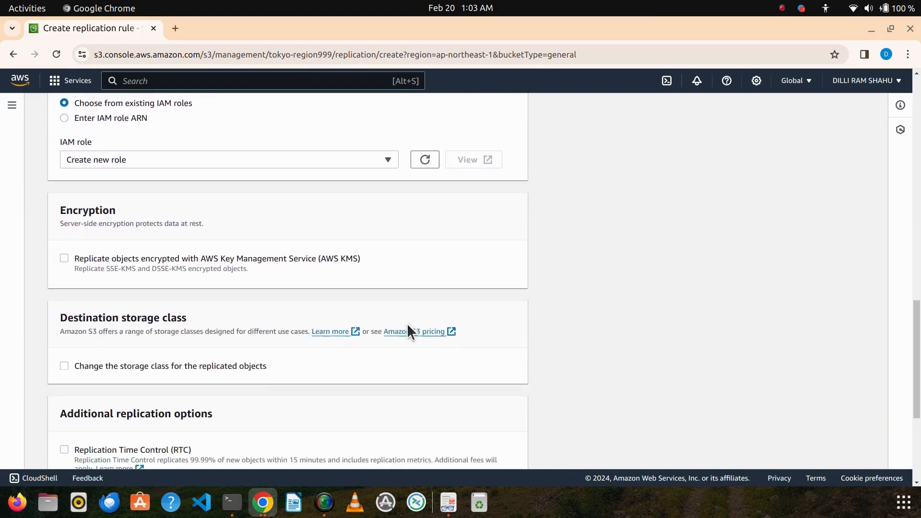
pyautogui.scroll(-6, 407, 326)
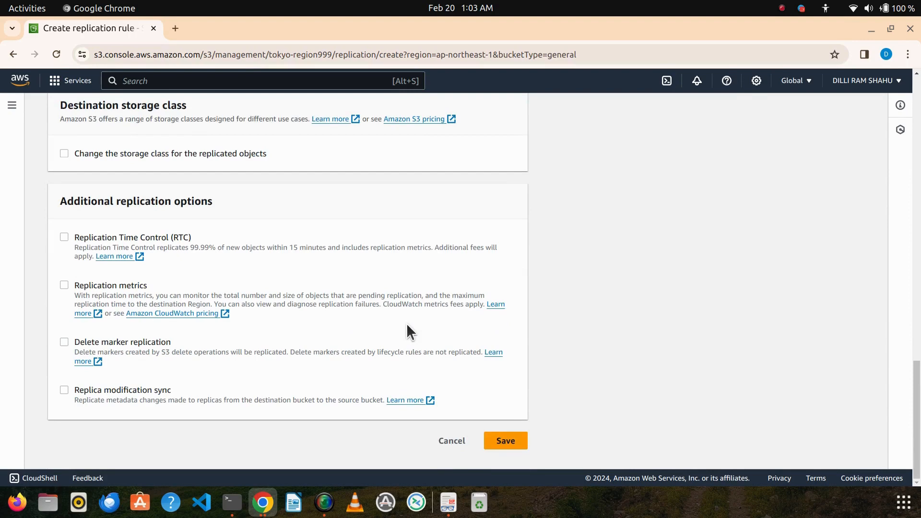
pyautogui.click(513, 443)
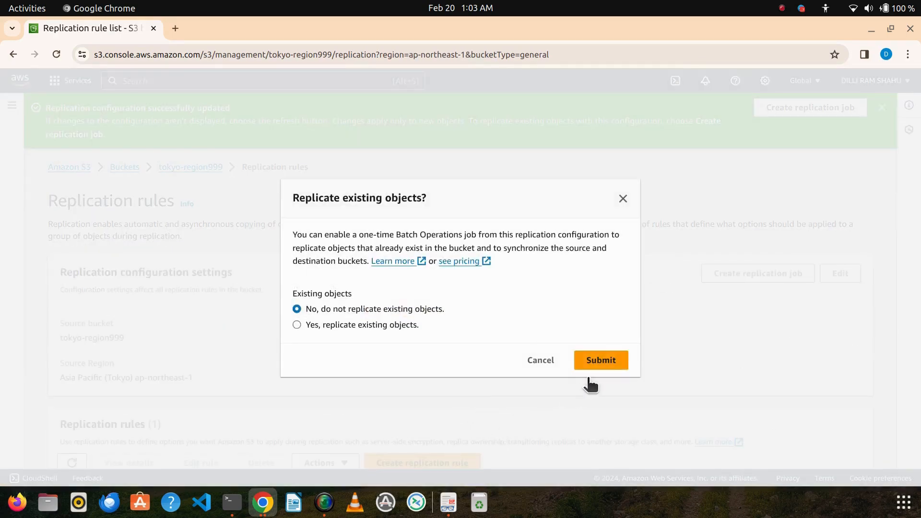
pyautogui.click(603, 360)
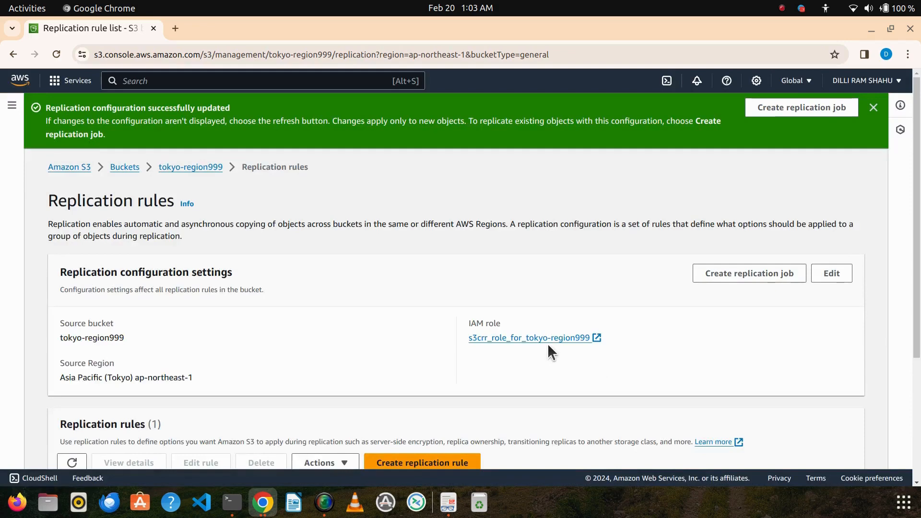
pyautogui.scroll(-5, 463, 331)
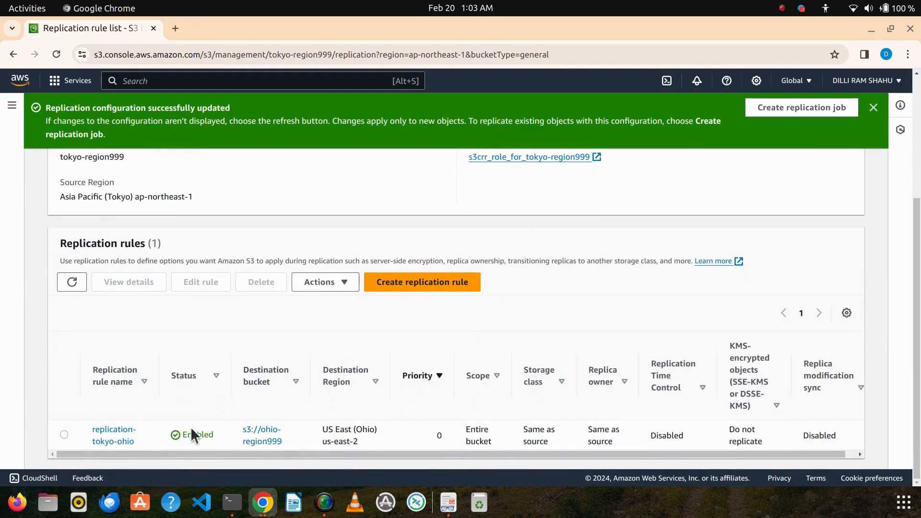
# Step: Check the status of the replication-tokyo-ohio rule in the replication rules list
pyautogui.moveTo(180, 434); pyautogui.dragTo(225, 433)
pyautogui.click(303, 341)
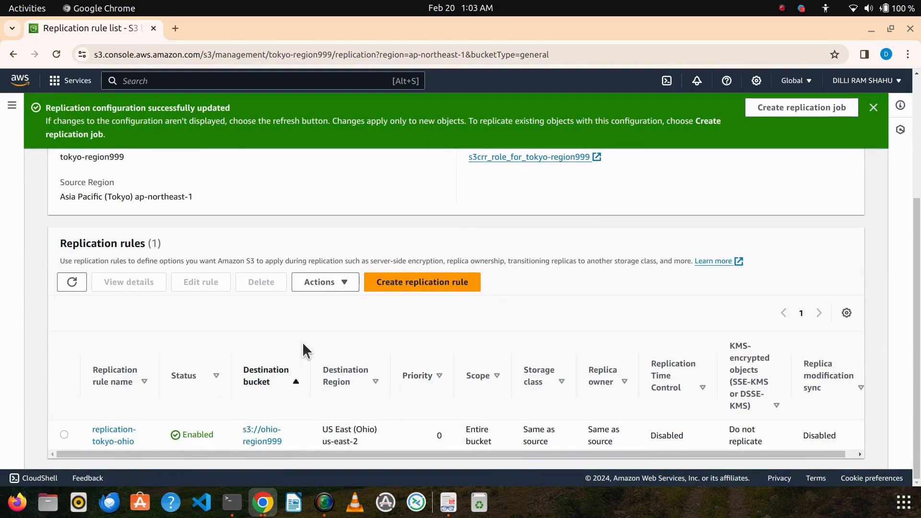
pyautogui.scroll(5, 303, 342)
# Step: Inspect the object lists of the tokyo-region999 and ohio-region999 buckets before uploading anything
pyautogui.click(132, 168)
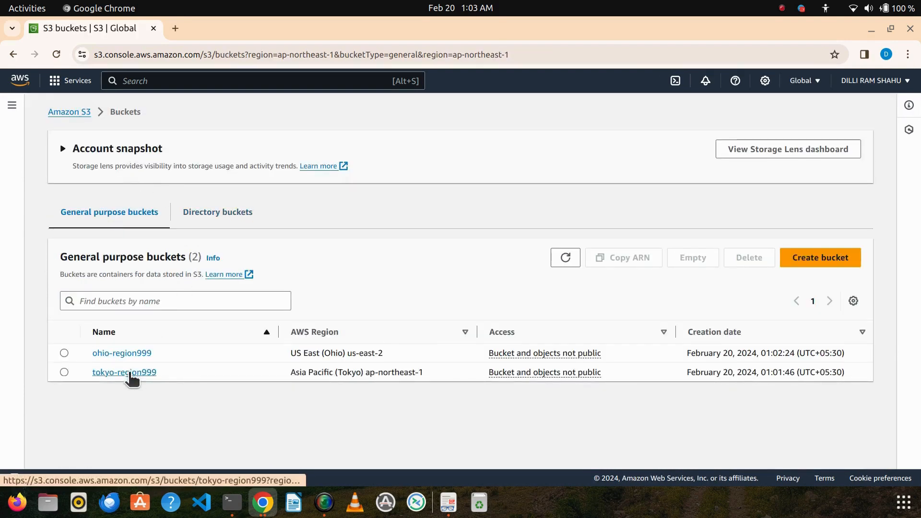
pyautogui.click(131, 373)
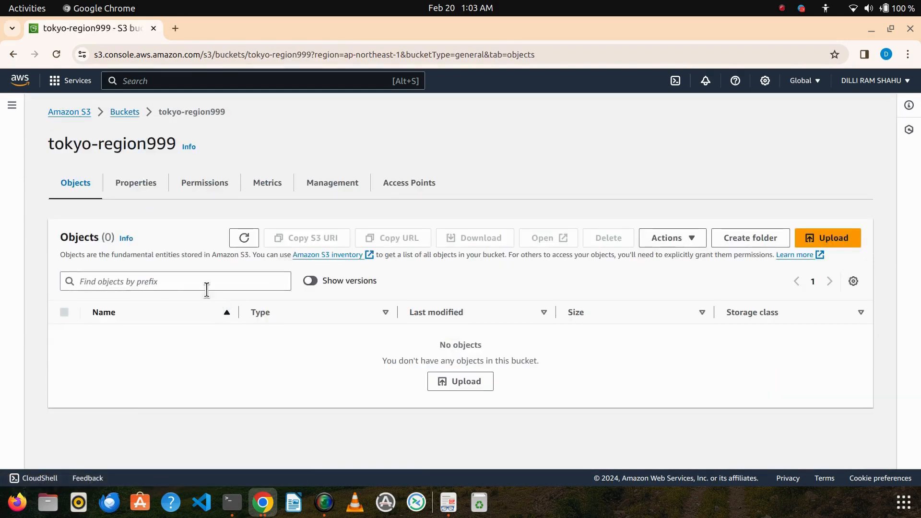
pyautogui.click(131, 113)
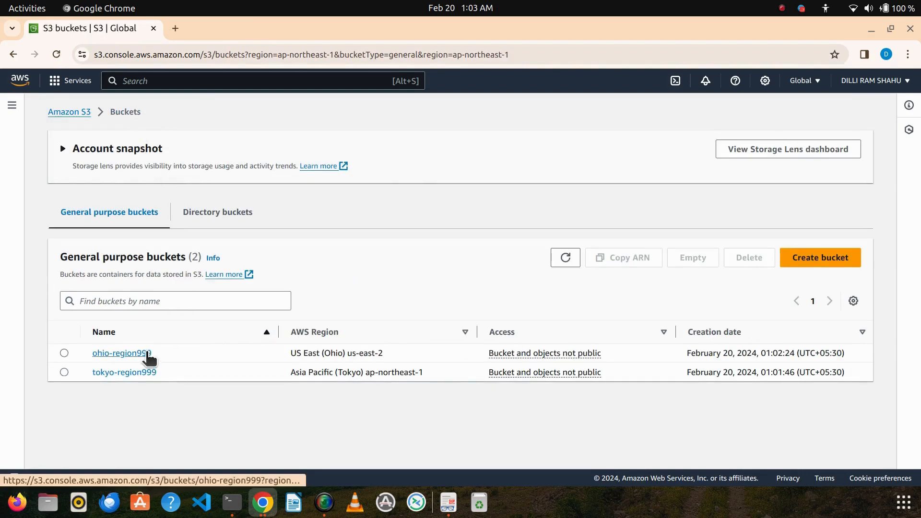
pyautogui.click(148, 354)
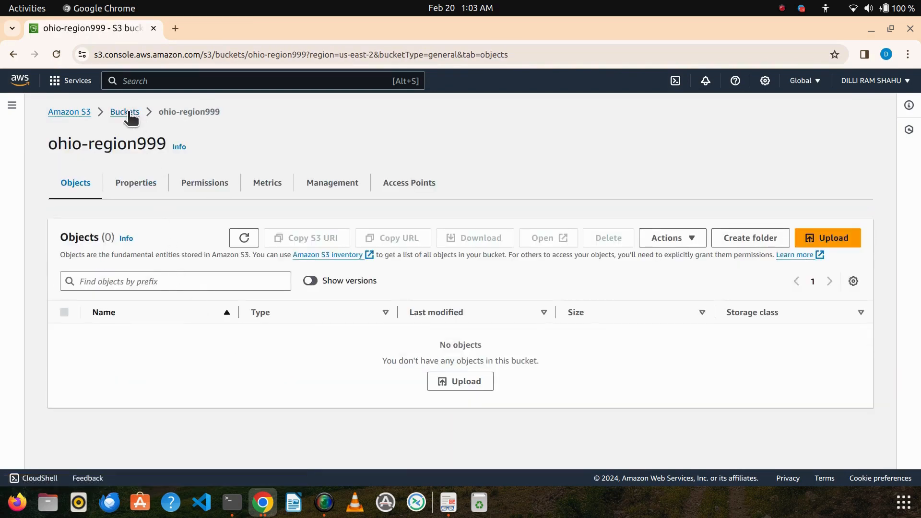
# Step: Upload crossregion.txt from the Desktop's cross region folder to the tokyo-region999 bucket and close the upload status page
pyautogui.click(129, 113)
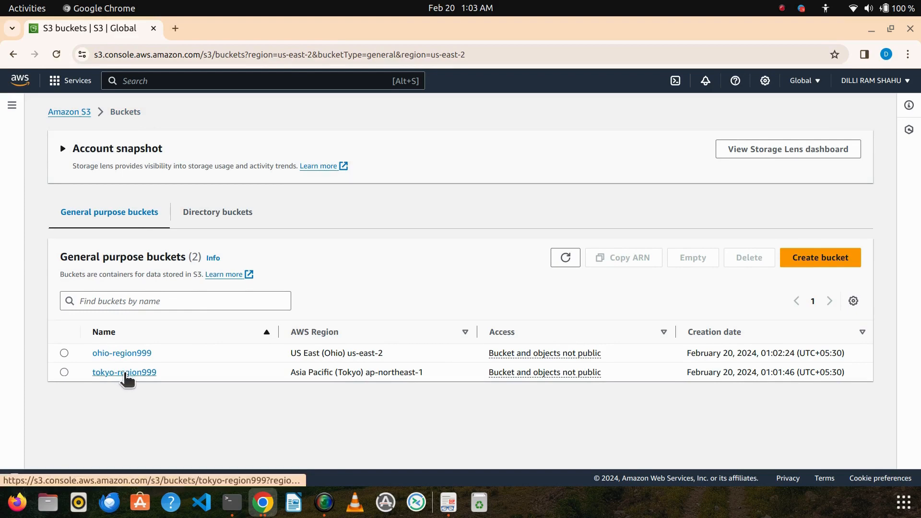
pyautogui.click(125, 374)
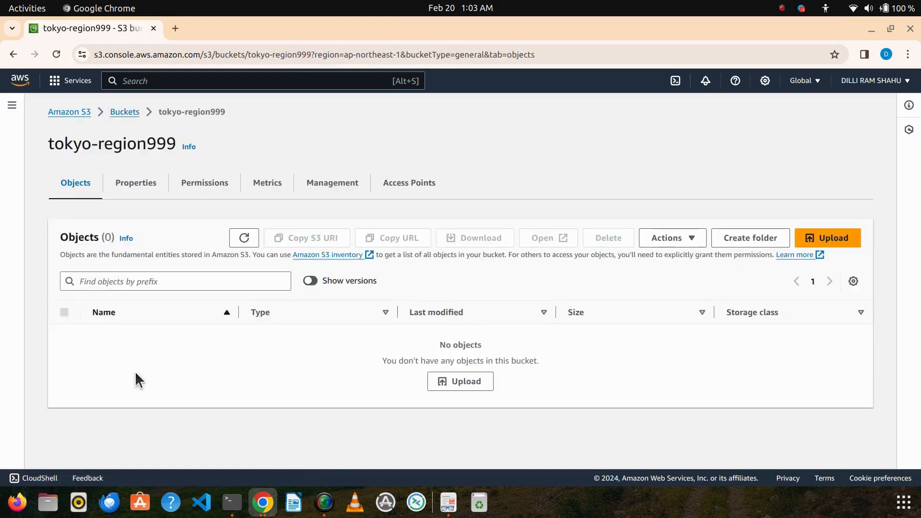
pyautogui.click(834, 237)
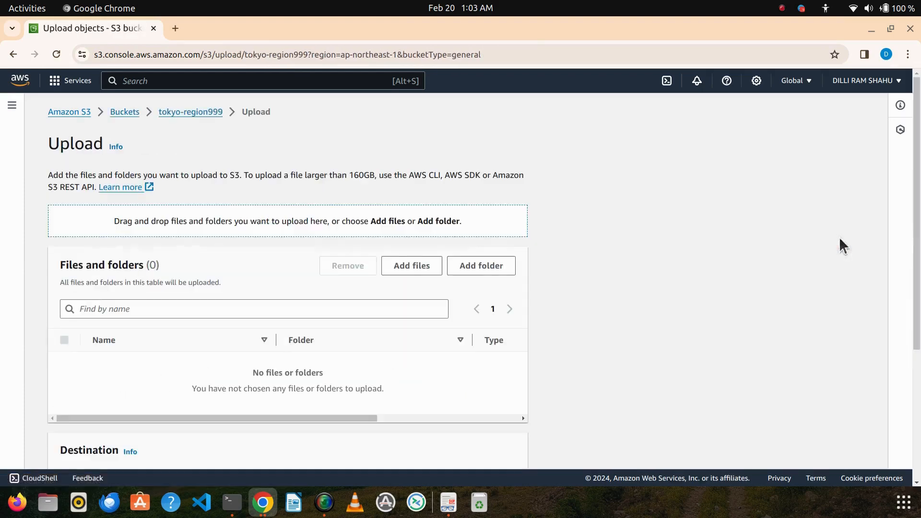
pyautogui.click(413, 268)
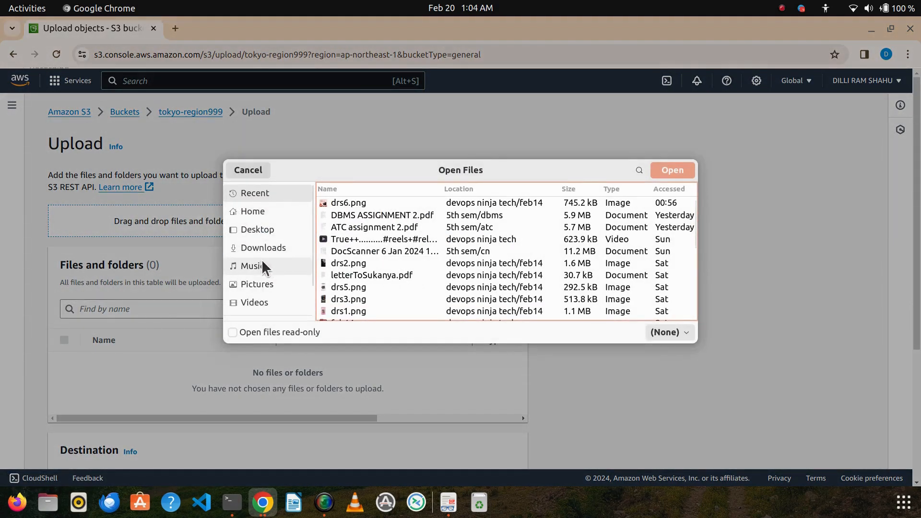
pyautogui.click(262, 229)
pyautogui.doubleClick(373, 238)
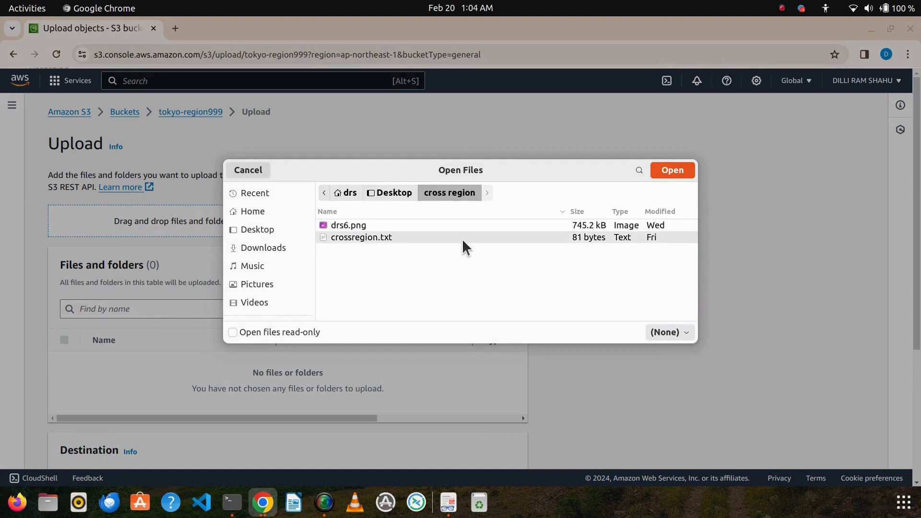
pyautogui.click(678, 172)
pyautogui.scroll(-3, 537, 230)
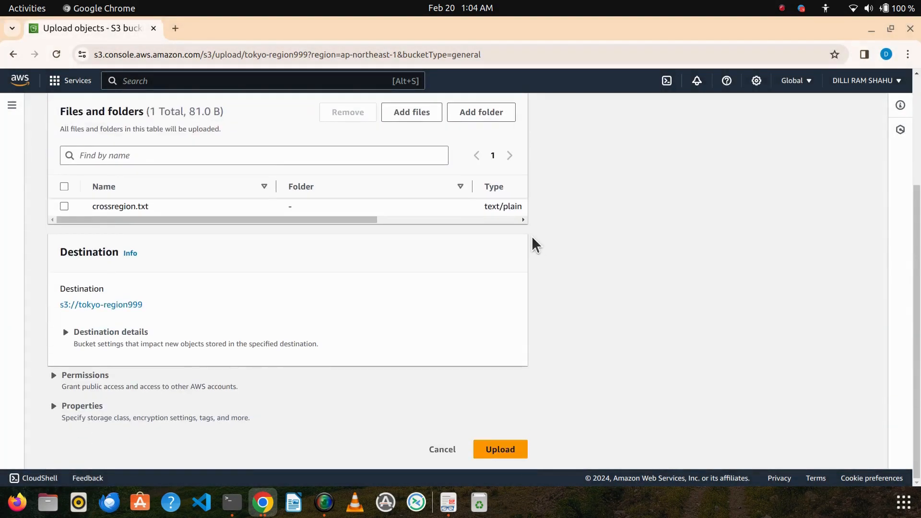
pyautogui.click(495, 448)
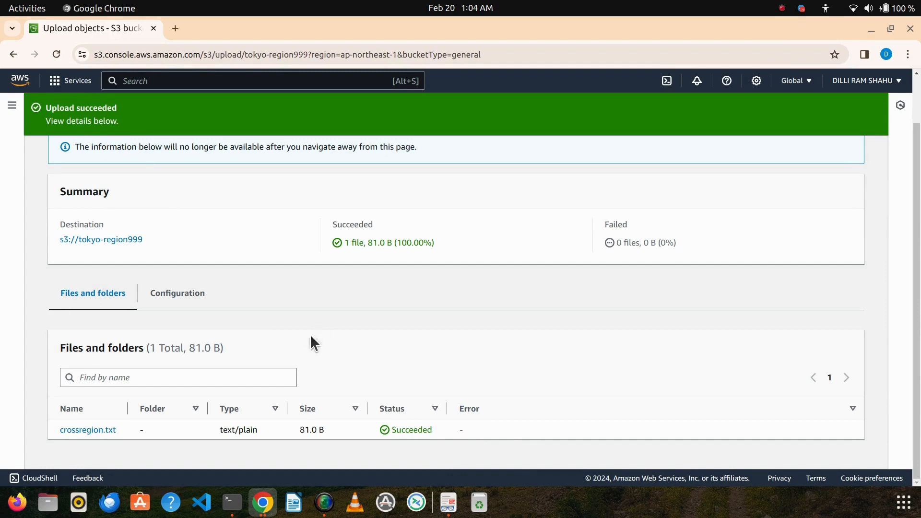
pyautogui.scroll(2, 259, 352)
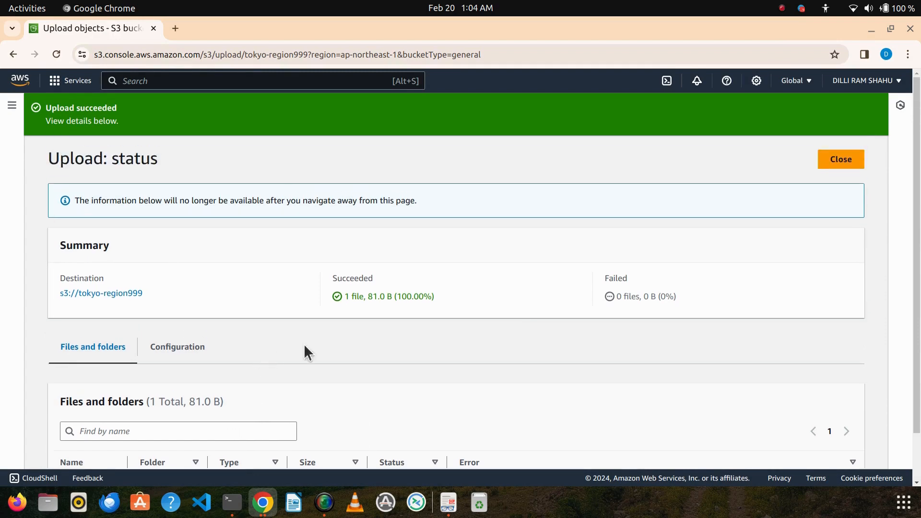
pyautogui.click(845, 163)
# Step: Open the ohio-region999 bucket and refresh its object list to check whether crossregion.txt was replicated
pyautogui.moveTo(42, 153); pyautogui.dragTo(177, 146)
pyautogui.click(277, 140)
pyautogui.click(133, 112)
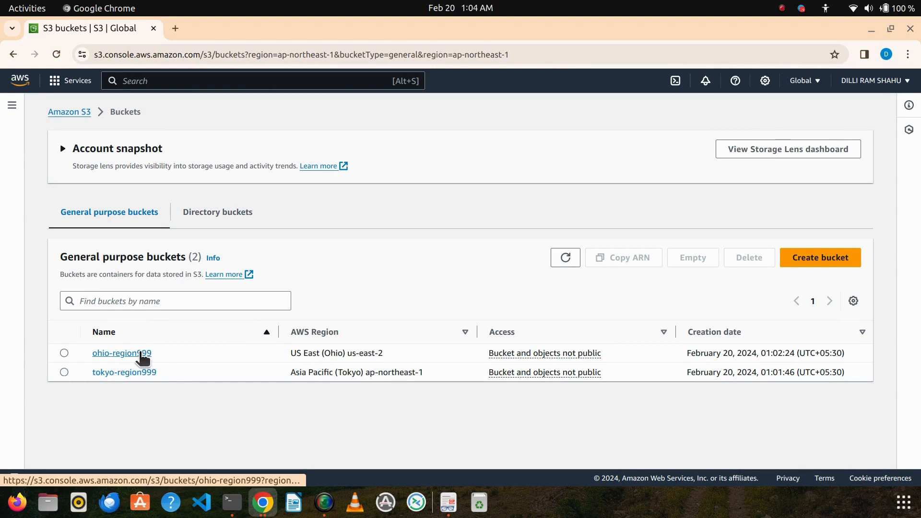
pyautogui.click(141, 354)
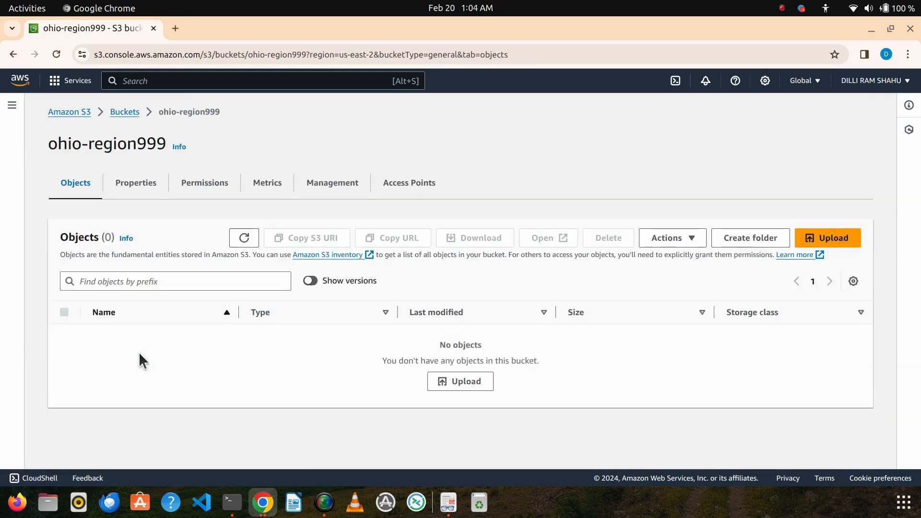
pyautogui.click(248, 237)
pyautogui.click(247, 237)
pyautogui.click(244, 239)
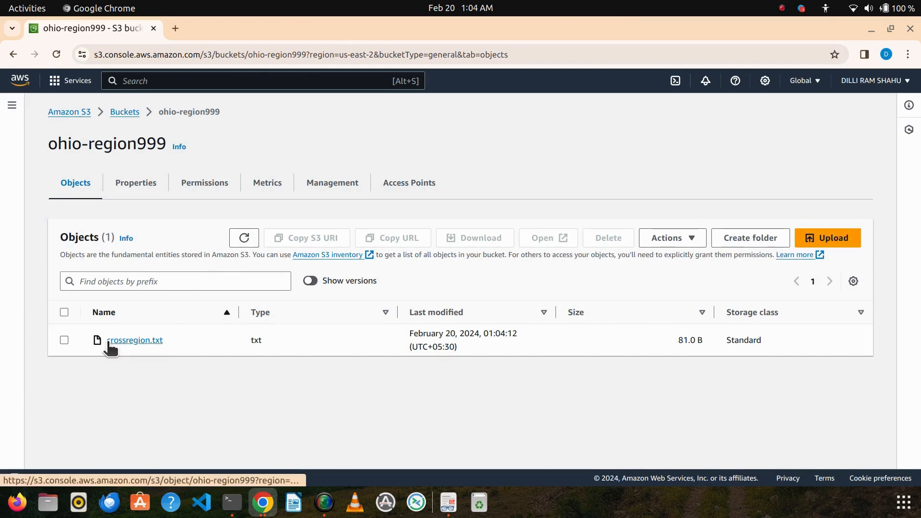
pyautogui.moveTo(99, 339); pyautogui.dragTo(170, 341)
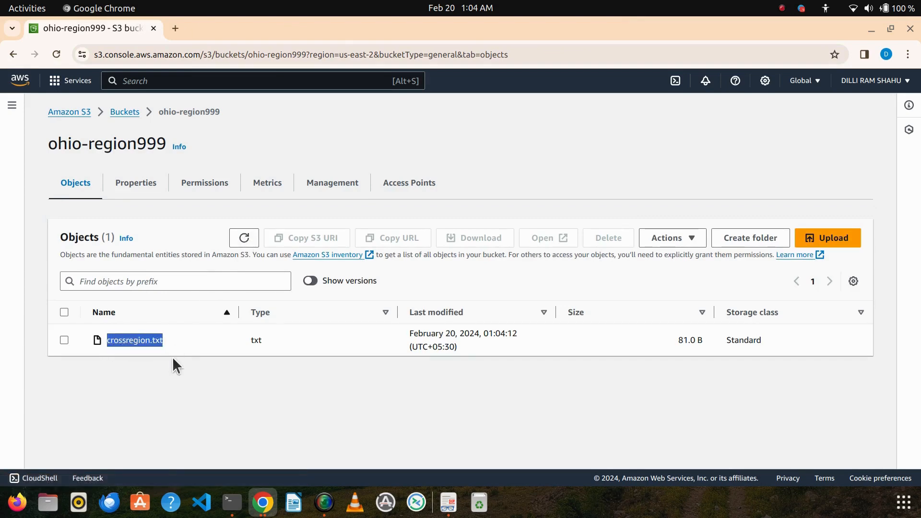
pyautogui.click(171, 361)
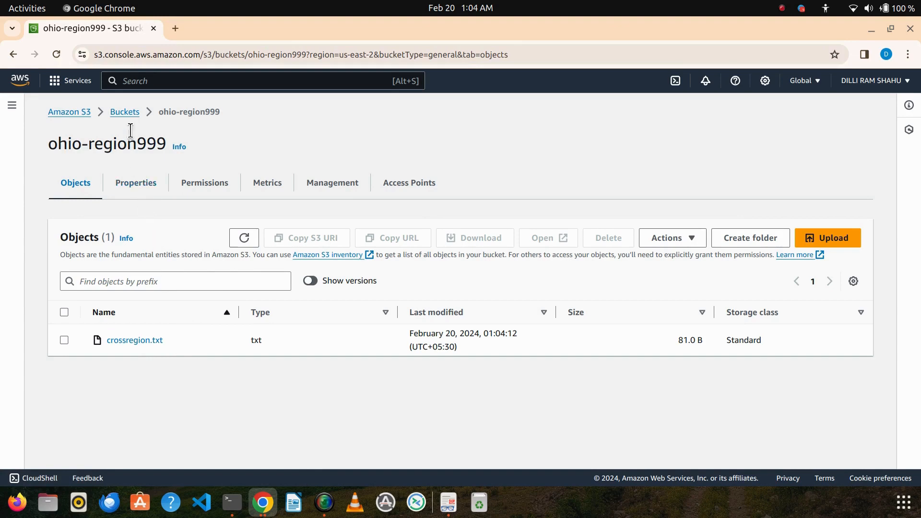
# Step: Upload drs6.png from the Desktop's cross region folder to the tokyo-region999 bucket and close the upload status page
pyautogui.click(125, 113)
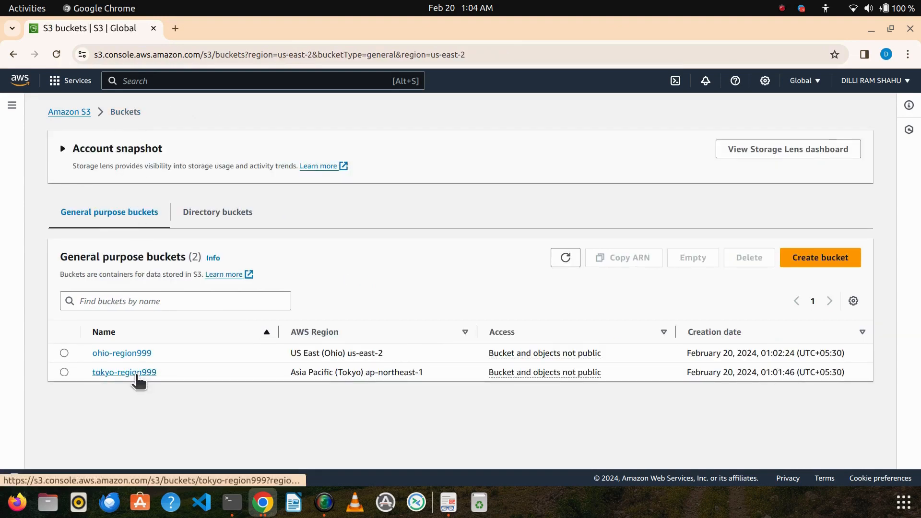
pyautogui.click(139, 374)
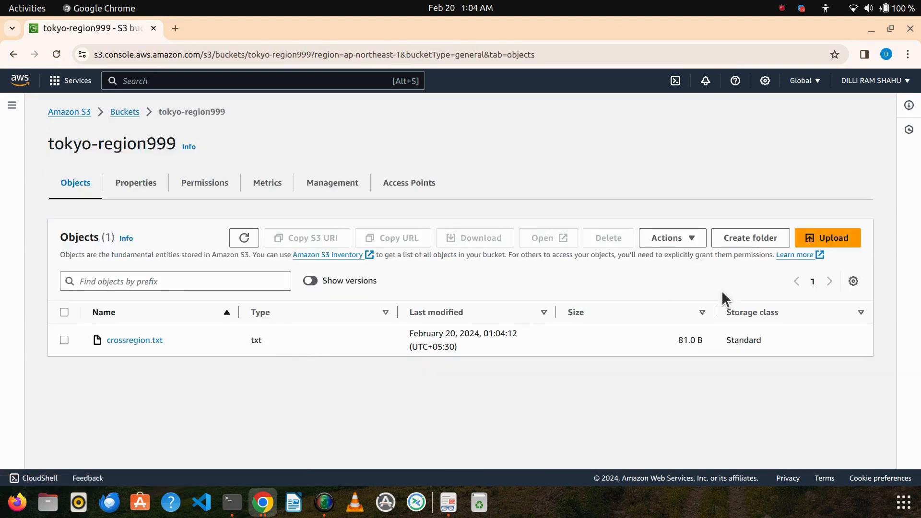
pyautogui.click(815, 237)
pyautogui.click(410, 269)
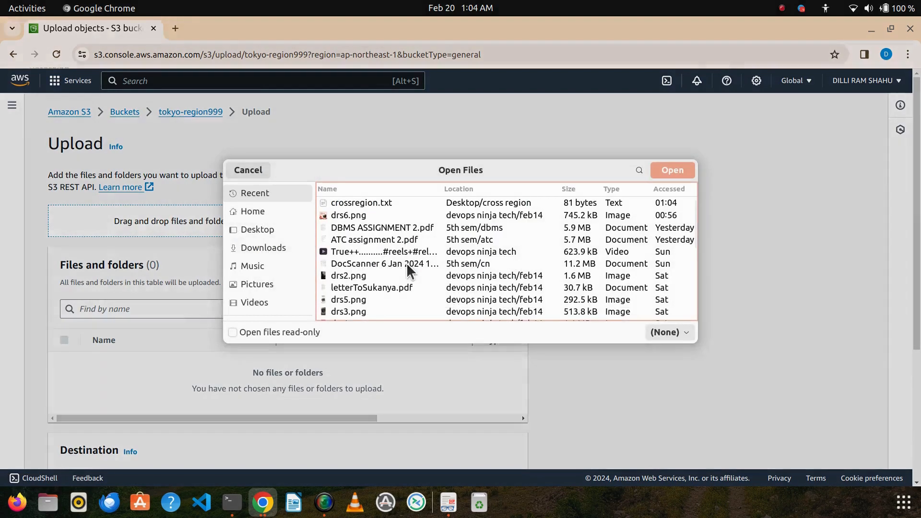
pyautogui.click(258, 230)
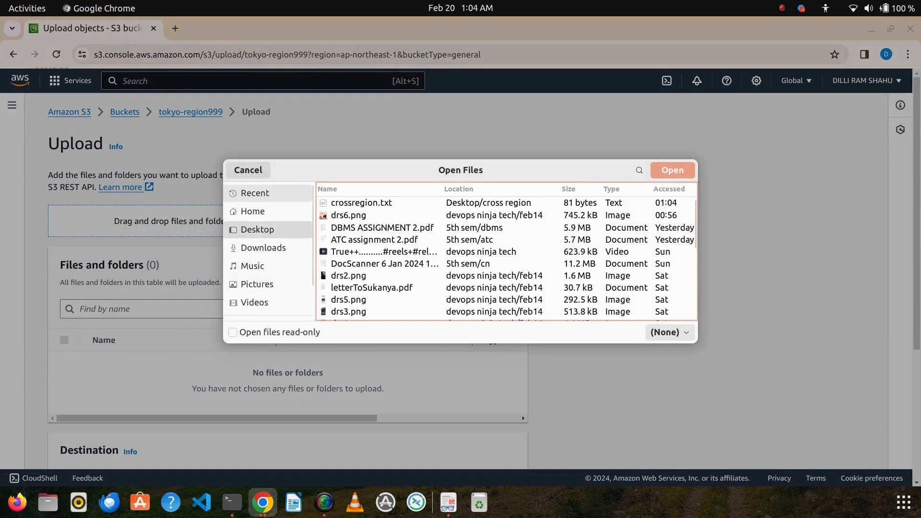
pyautogui.doubleClick(353, 236)
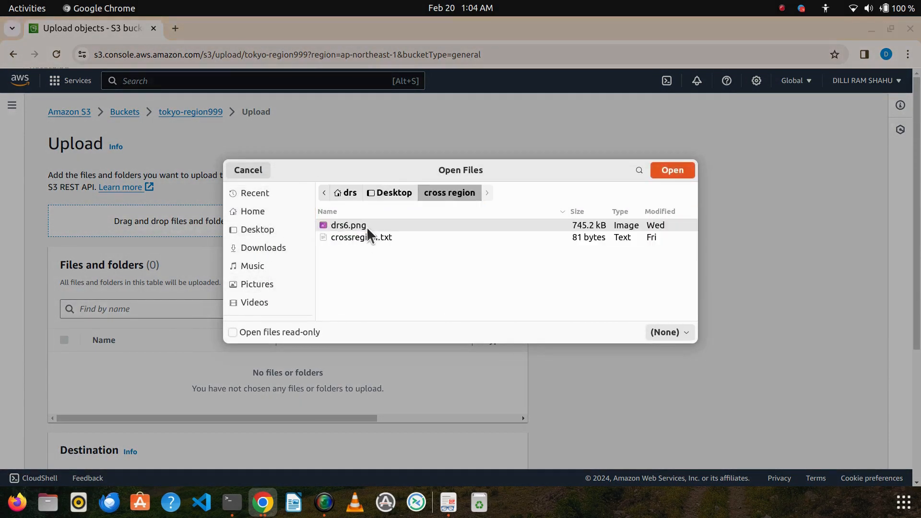
pyautogui.click(677, 168)
pyautogui.scroll(-3, 556, 278)
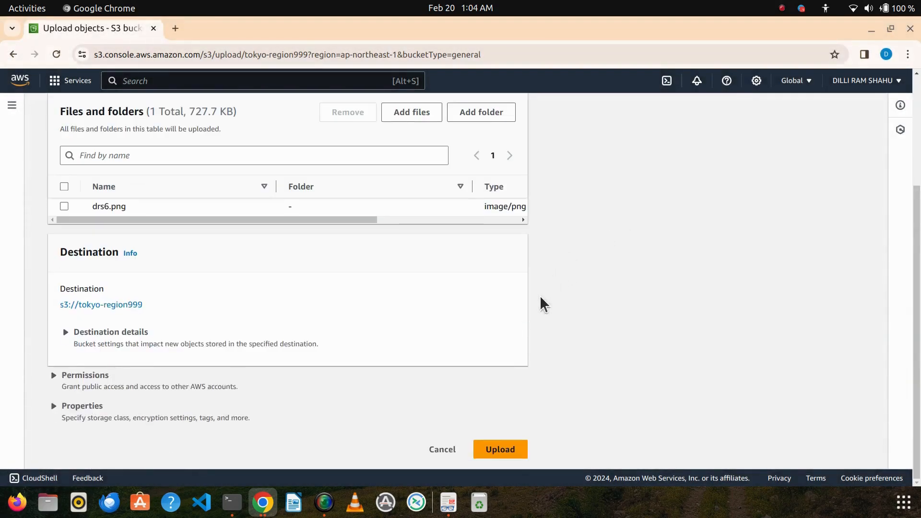
pyautogui.click(507, 450)
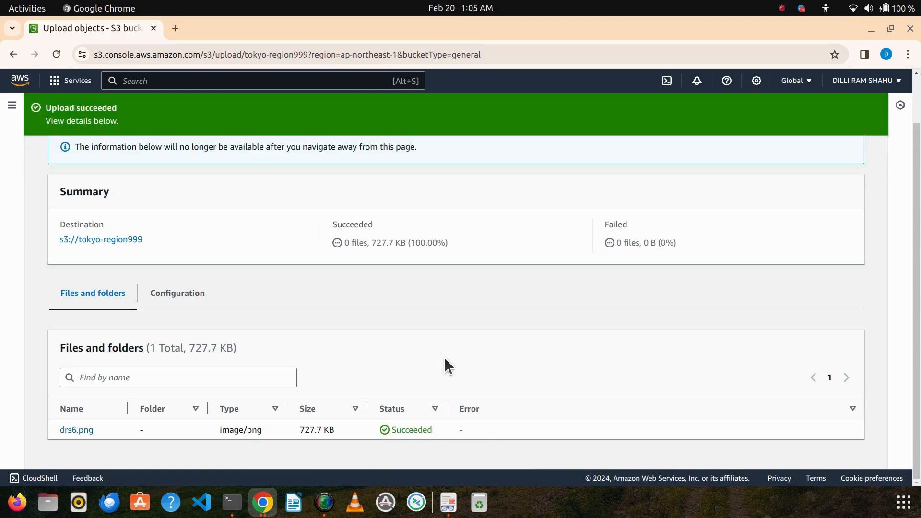
pyautogui.scroll(2, 444, 367)
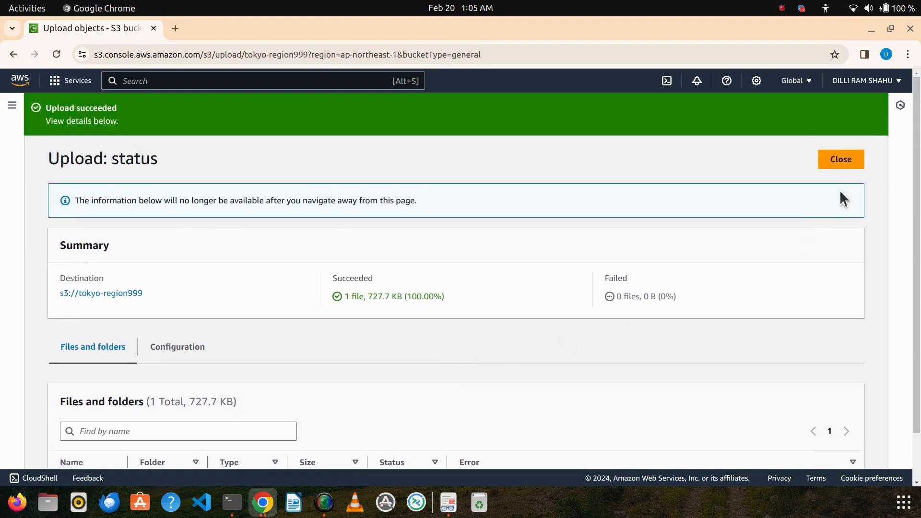
pyautogui.click(840, 160)
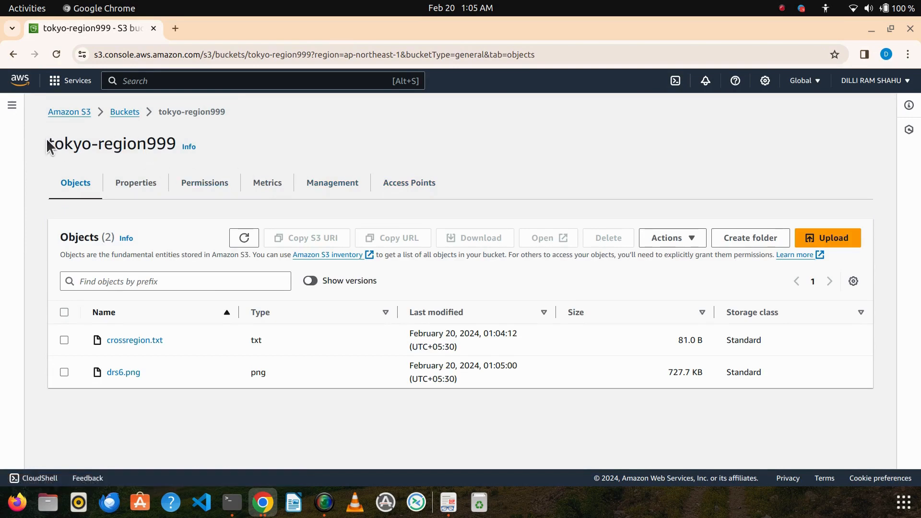
# Step: Refresh the ohio-region999 object list repeatedly to check whether drs6.png was replicated, and return to the bucket list
pyautogui.moveTo(46, 139); pyautogui.dragTo(185, 148)
pyautogui.click(298, 149)
pyautogui.click(136, 112)
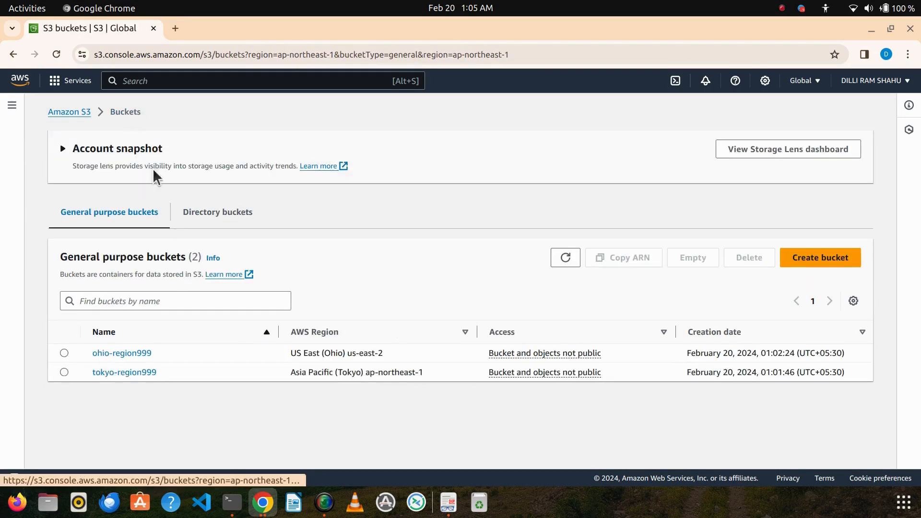
pyautogui.click(140, 353)
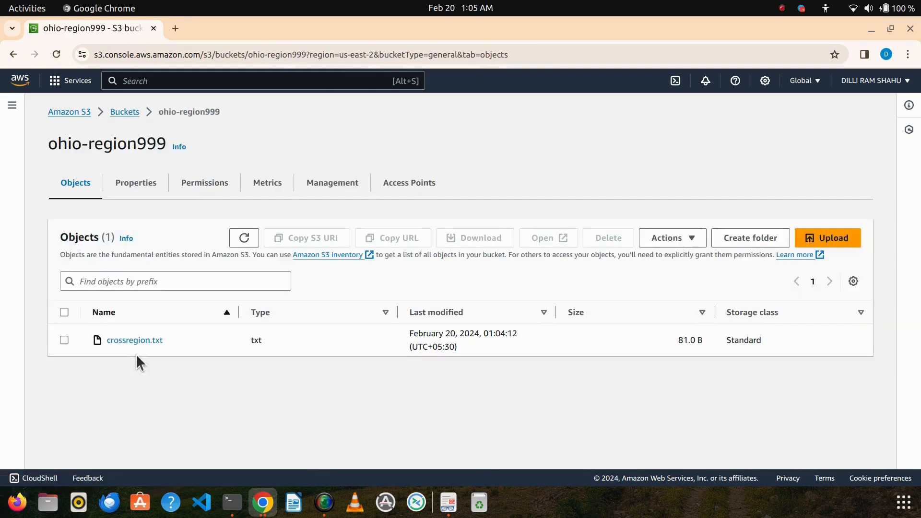
pyautogui.click(243, 238)
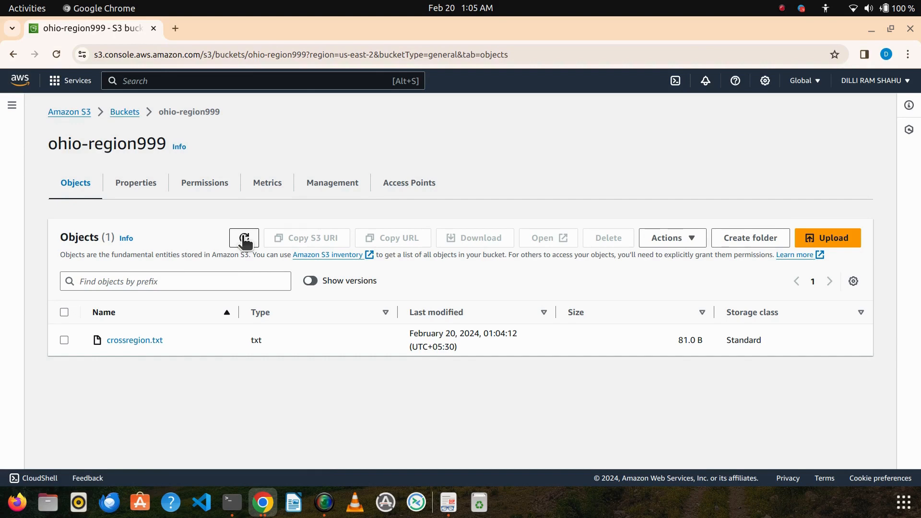
pyautogui.click(244, 238)
pyautogui.click(244, 239)
pyautogui.click(244, 239)
pyautogui.click(247, 237)
pyautogui.click(247, 237)
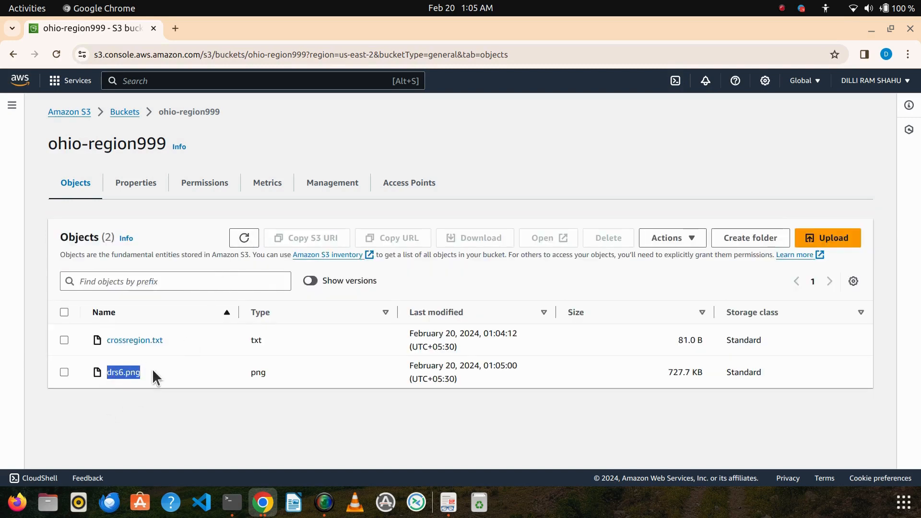
pyautogui.click(160, 407)
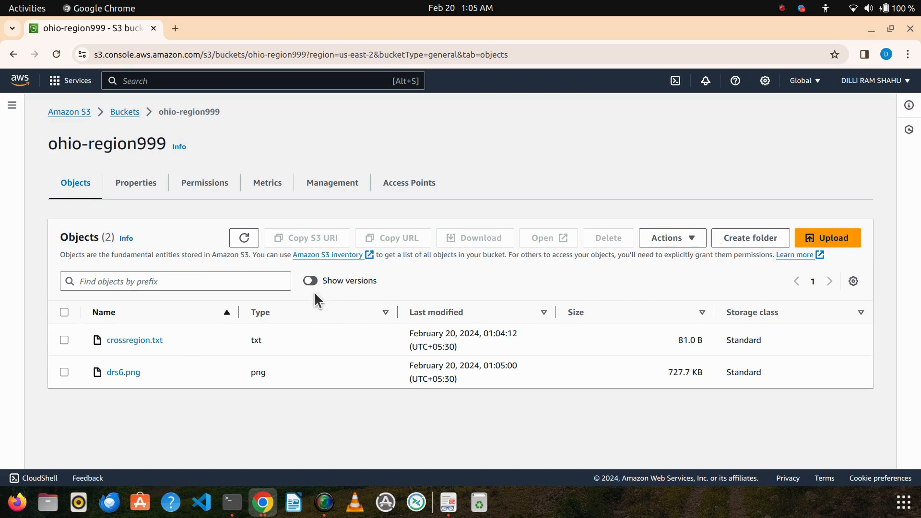
pyautogui.click(126, 111)
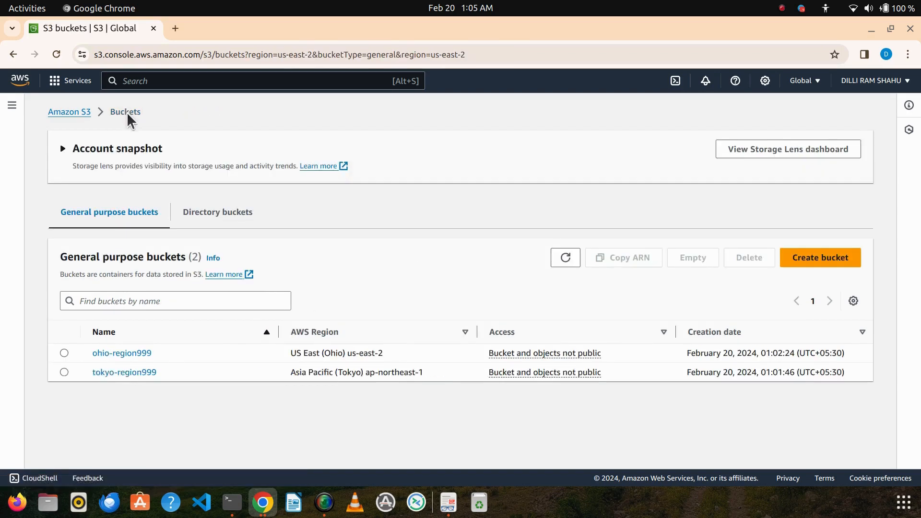